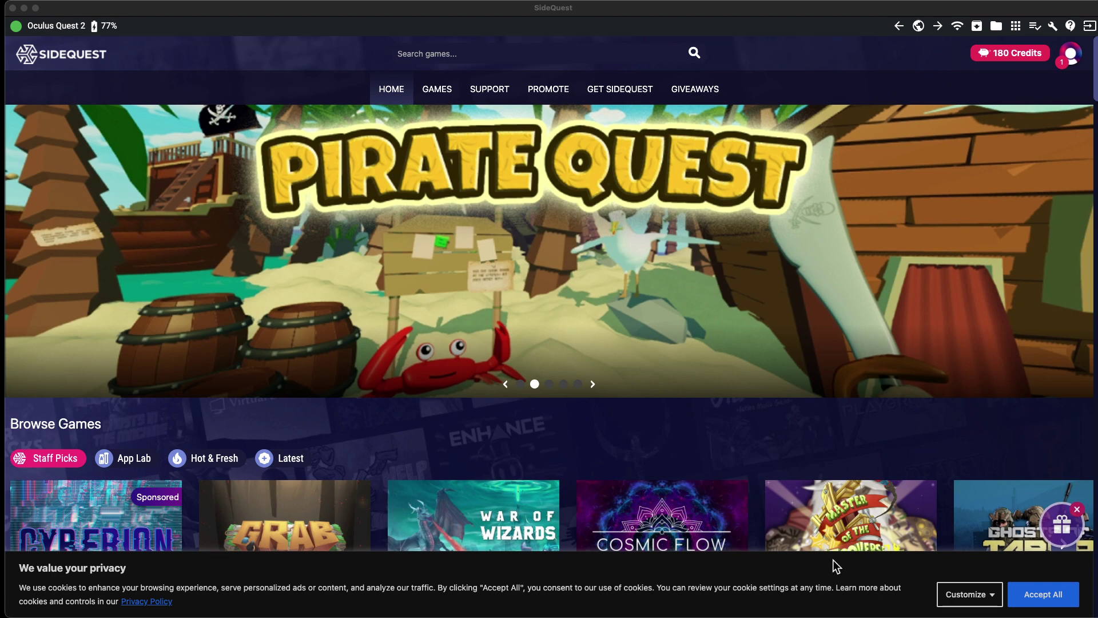
Bring the SideQuest window with the connected Quest 2 to the front
click(839, 602)
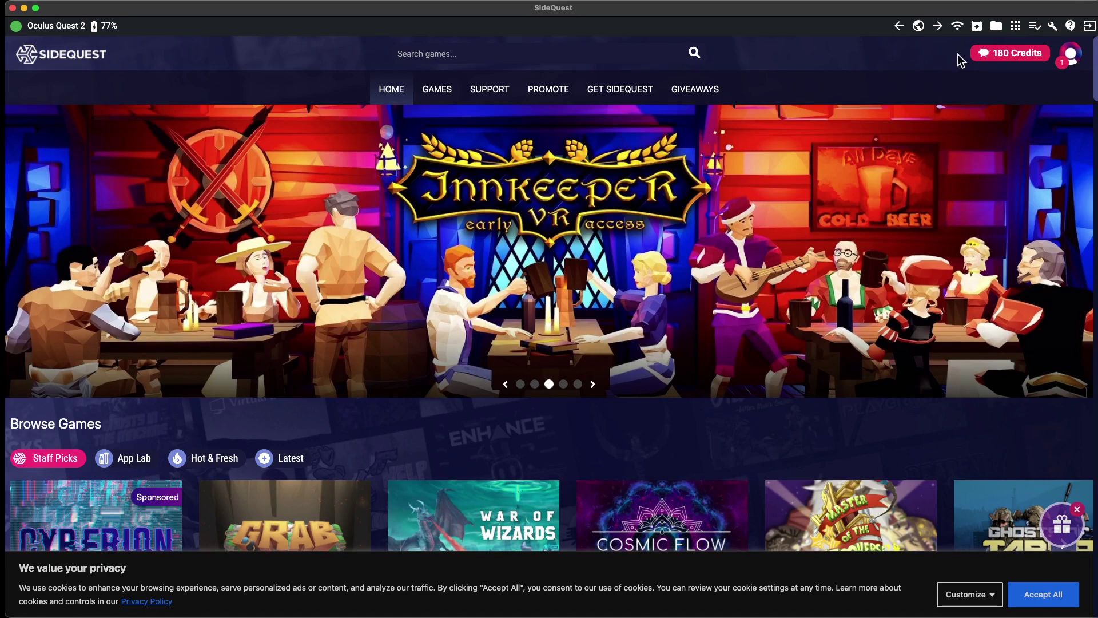
Open Headset Settings and scroll past Streaming & Video to Experimental & Miscellaneous
click(1054, 29)
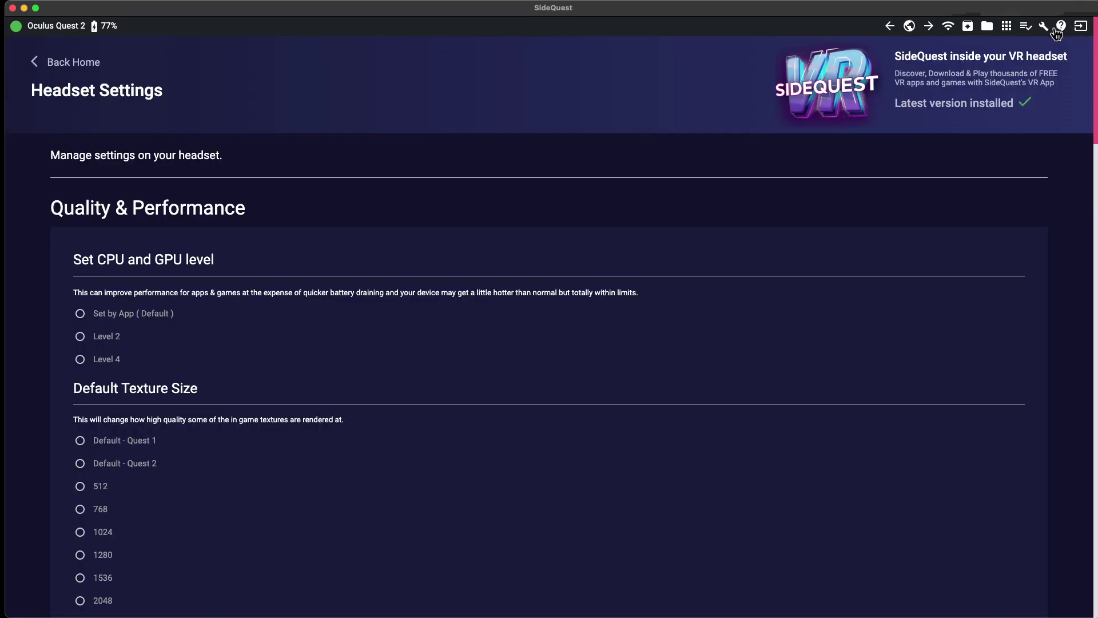
scroll(289, 283, down, 8)
scroll(303, 288, down, 10)
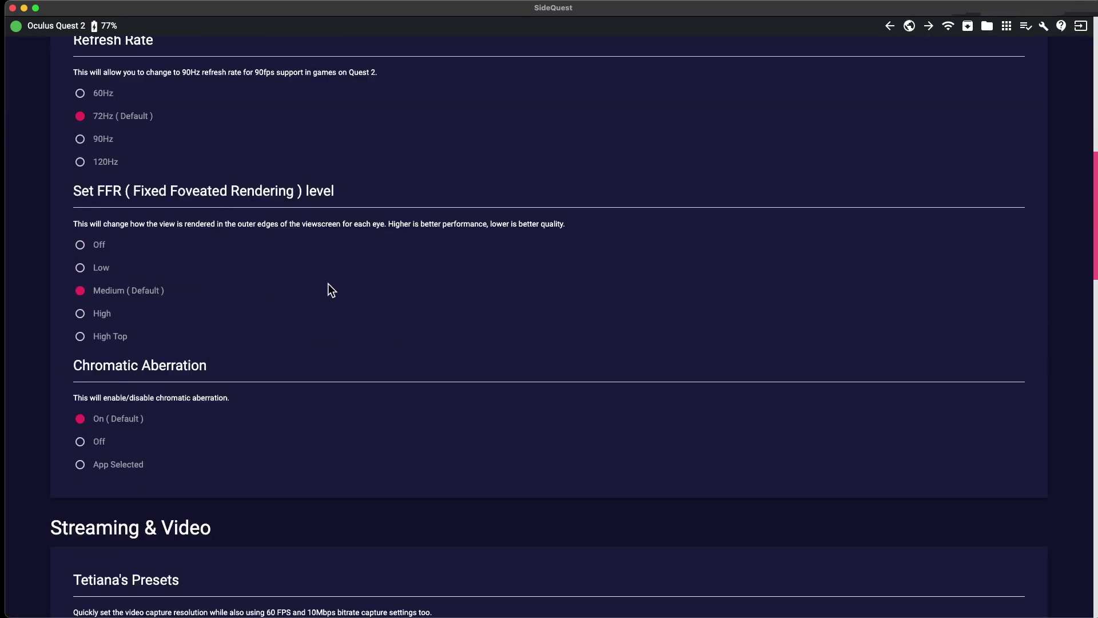
scroll(330, 281, down, 6)
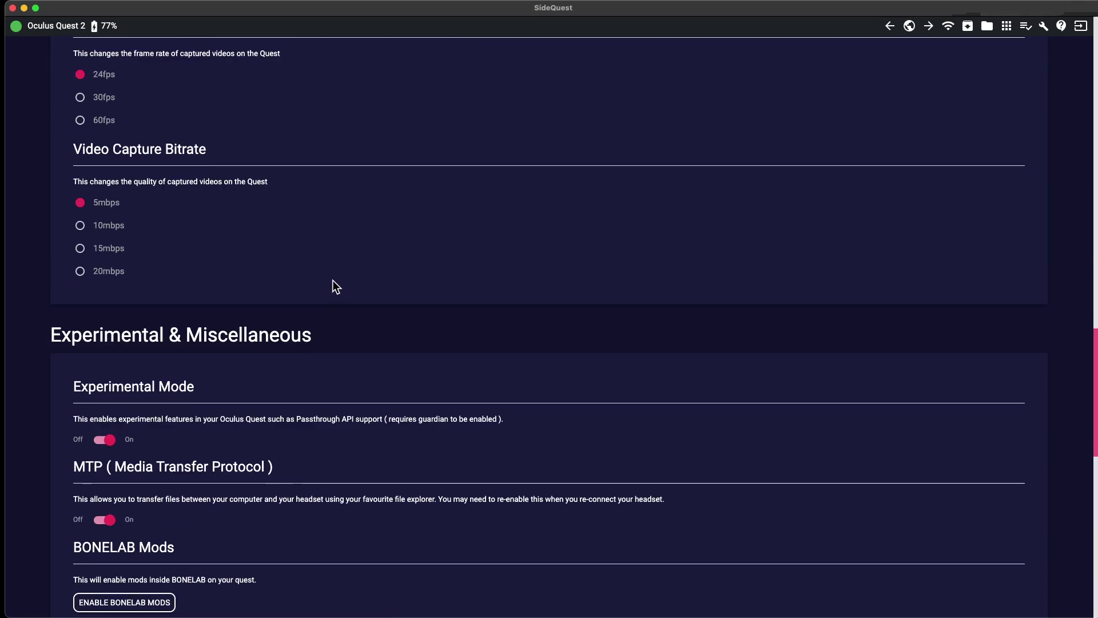
scroll(323, 276, down, 3)
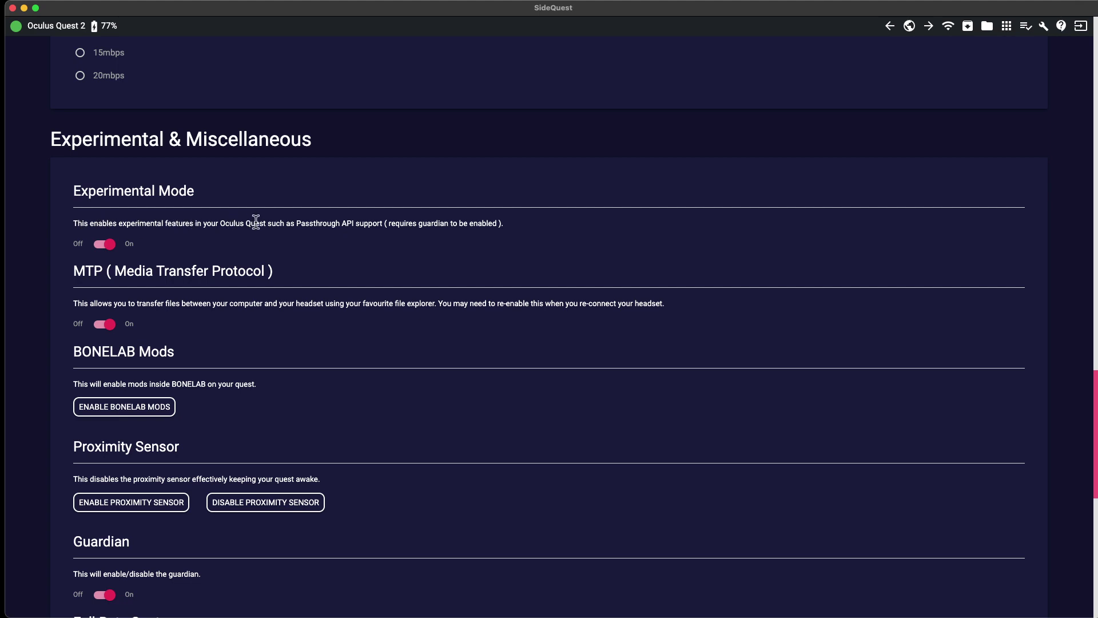
Select the Experimental Mode text saying Passthrough API needs guardian enabled
drag(340, 223, 236, 220)
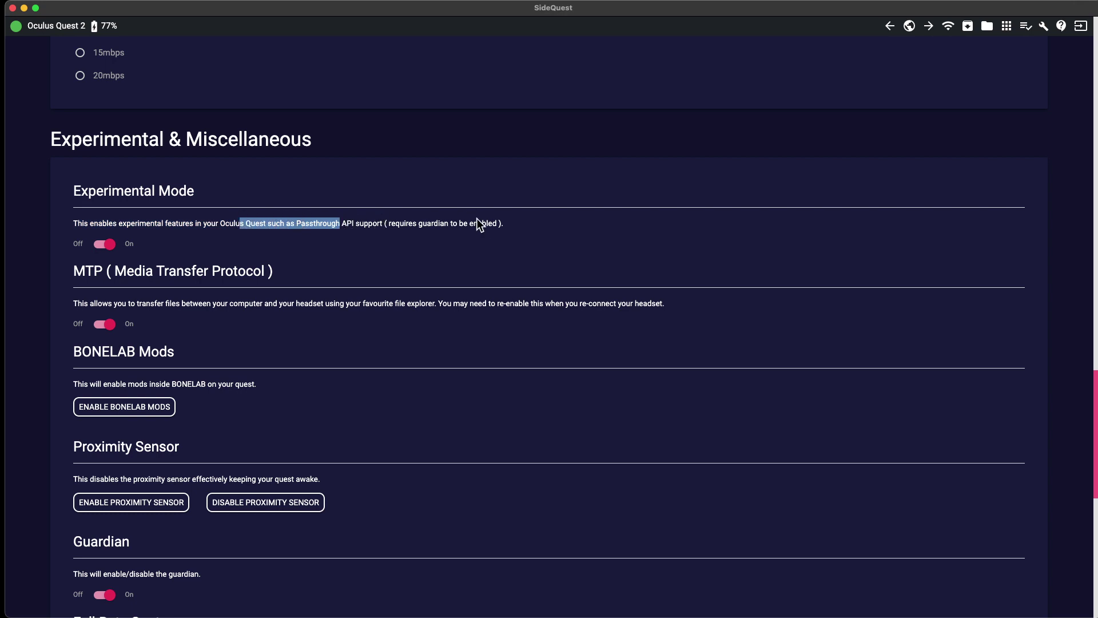
drag(386, 223, 74, 226)
click(504, 222)
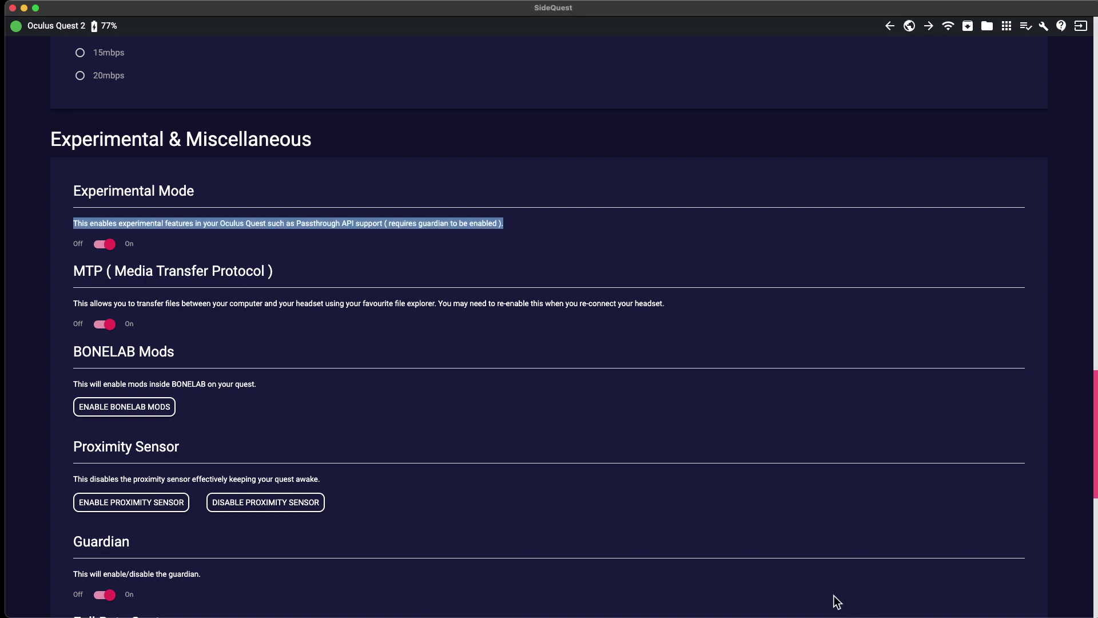
Return to the SideQuest store home page via the globe icon
click(907, 30)
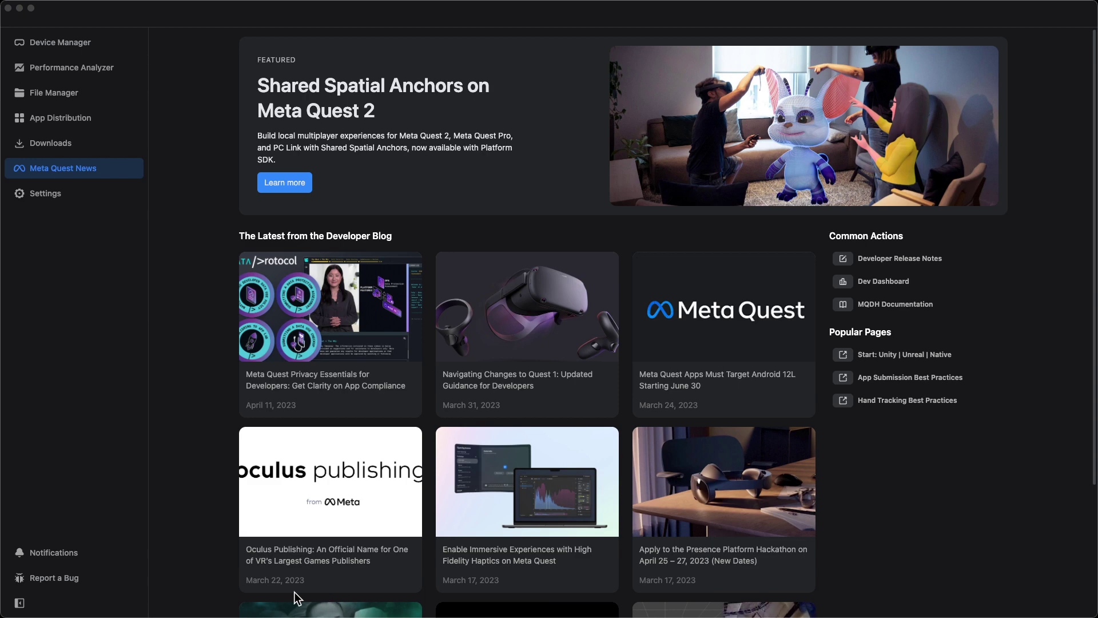
Switch to Meta Quest Developer Hub and show Device Manager for the Oculus Quest 2
click(213, 601)
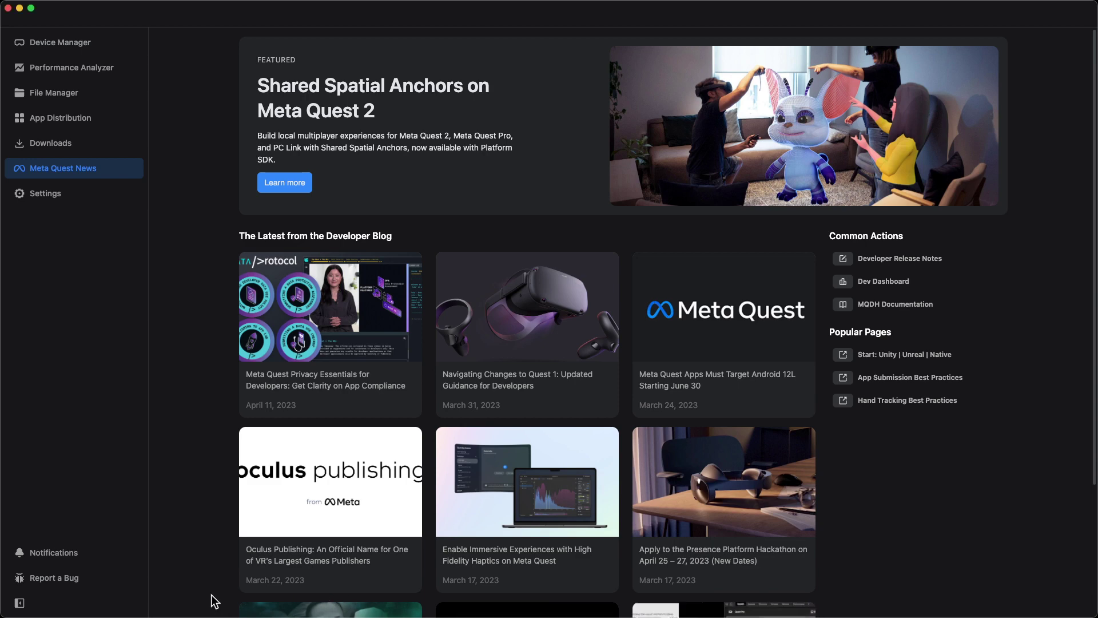
click(72, 43)
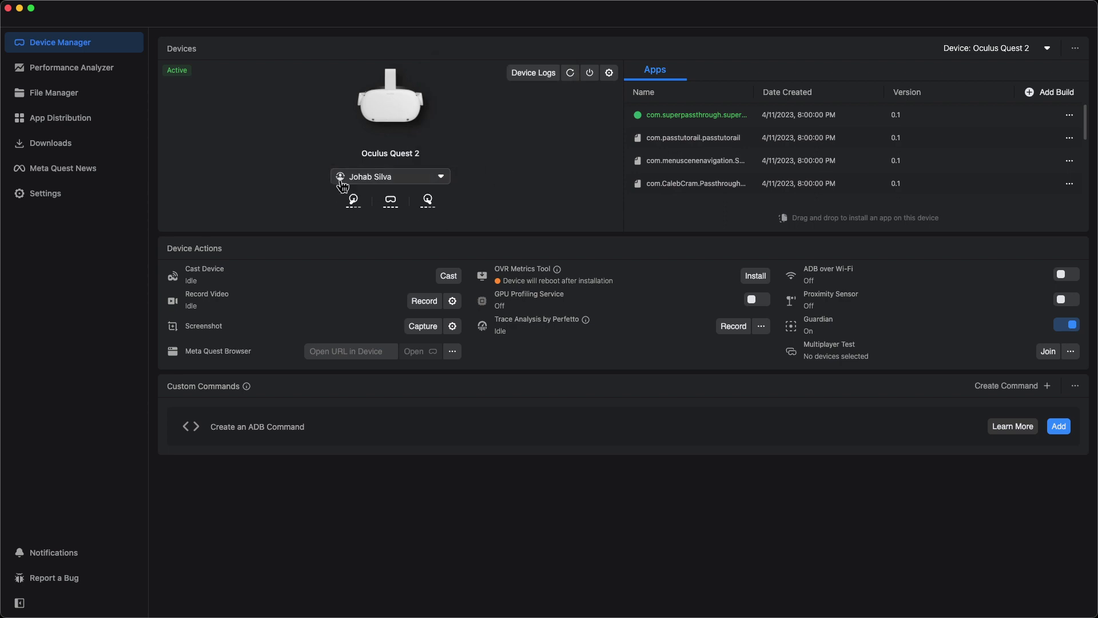
mouse_move(415, 66)
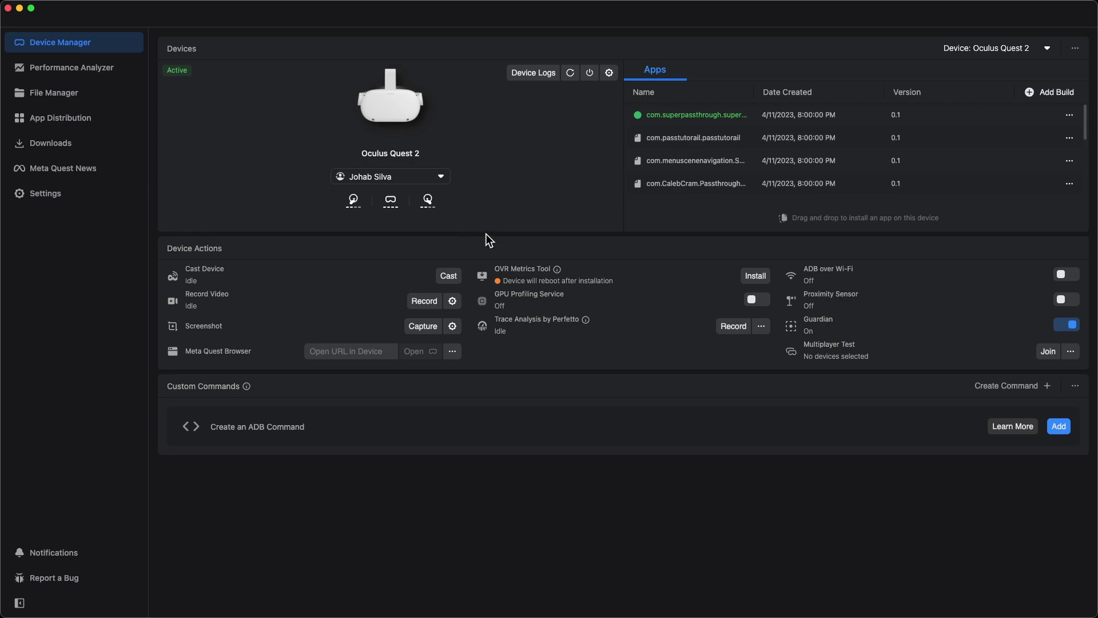
In Video Record Settings, review the Eye View choices and reset everything to defaults
click(453, 301)
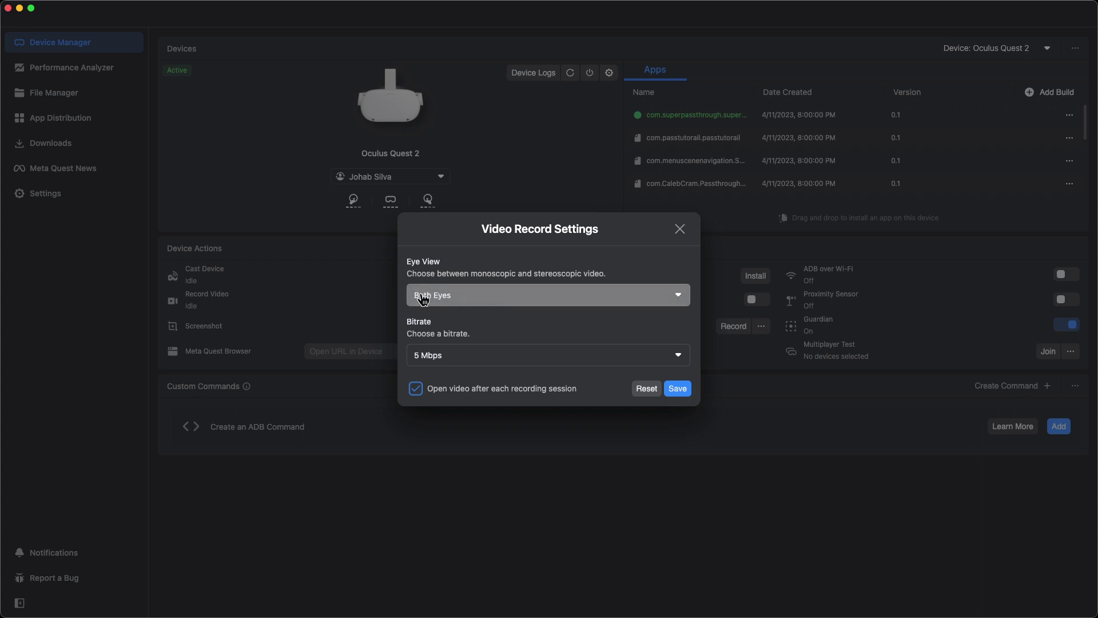
click(678, 295)
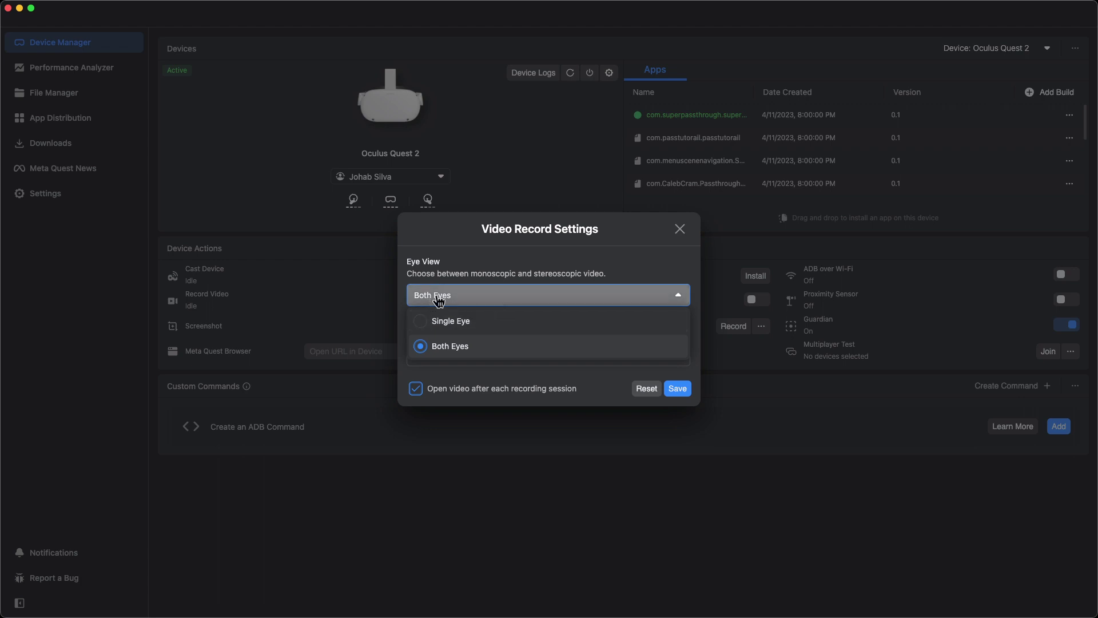
click(502, 254)
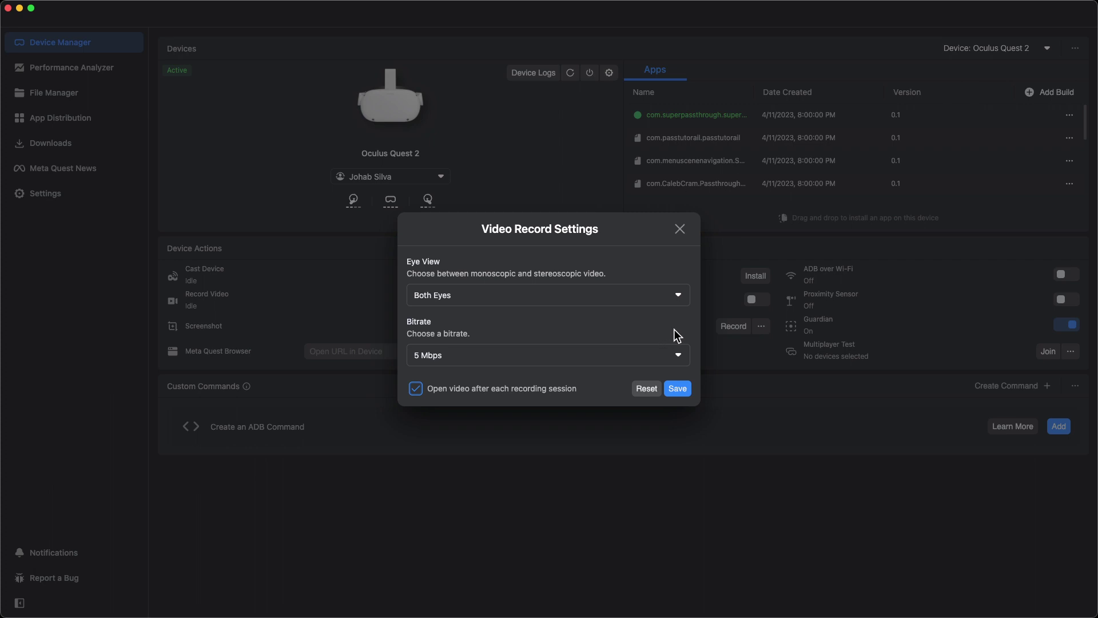
click(646, 388)
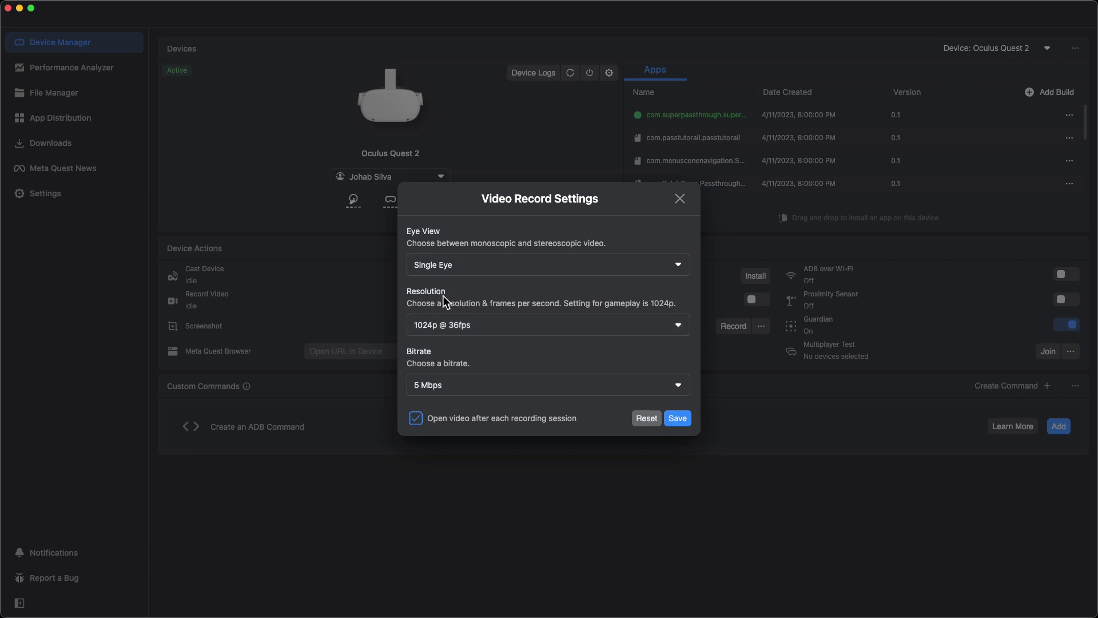
Choose 2160p @ 60fps resolution and set Eye View back to Both Eyes
click(678, 325)
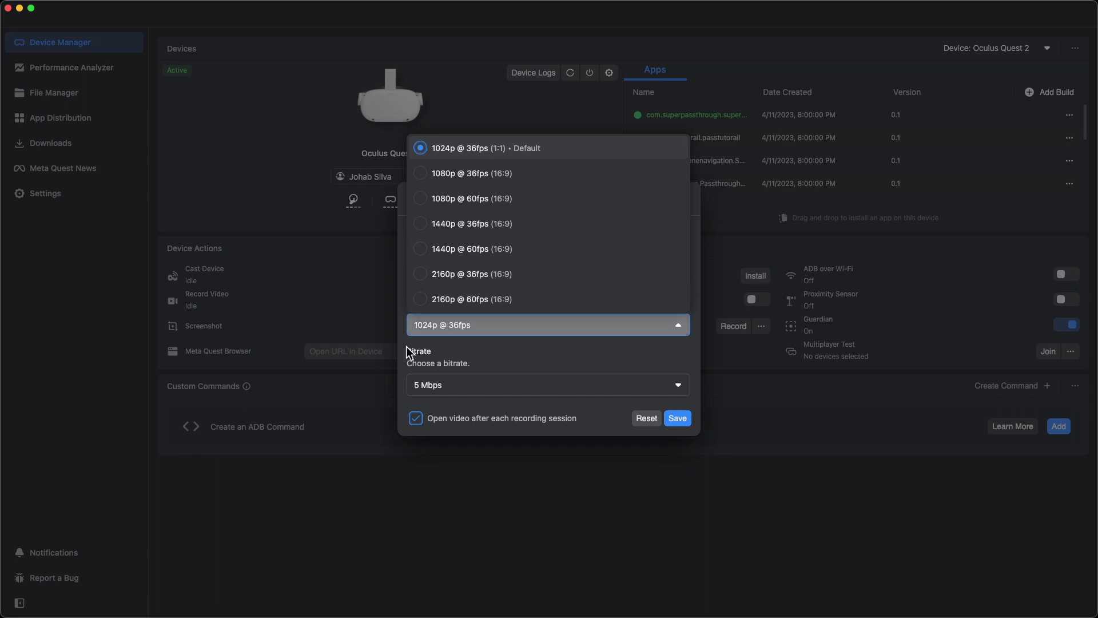
click(423, 299)
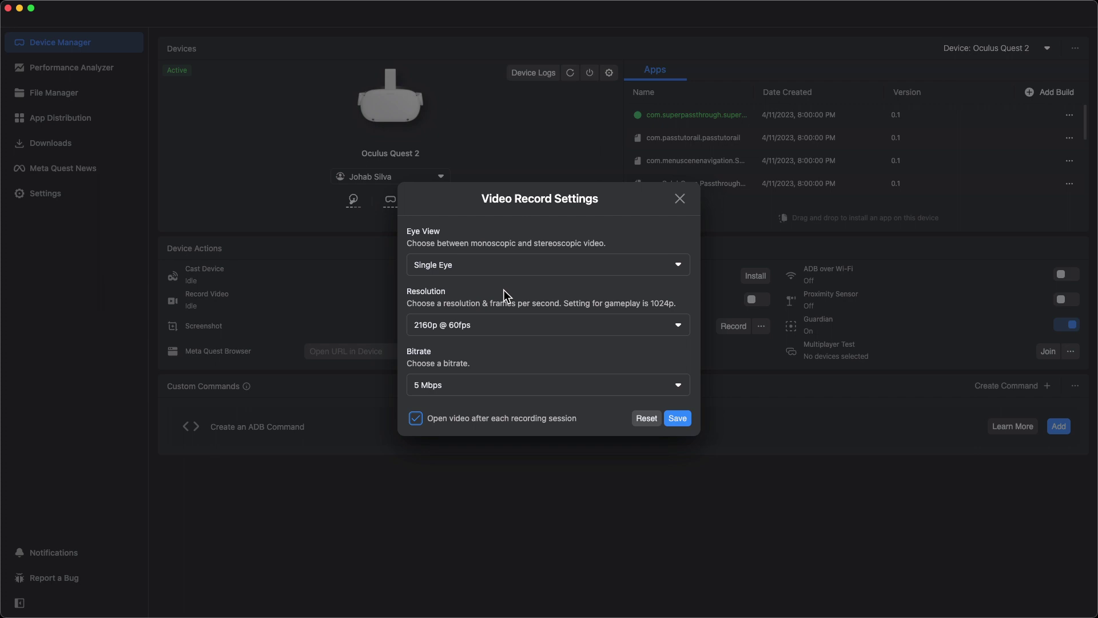
click(677, 264)
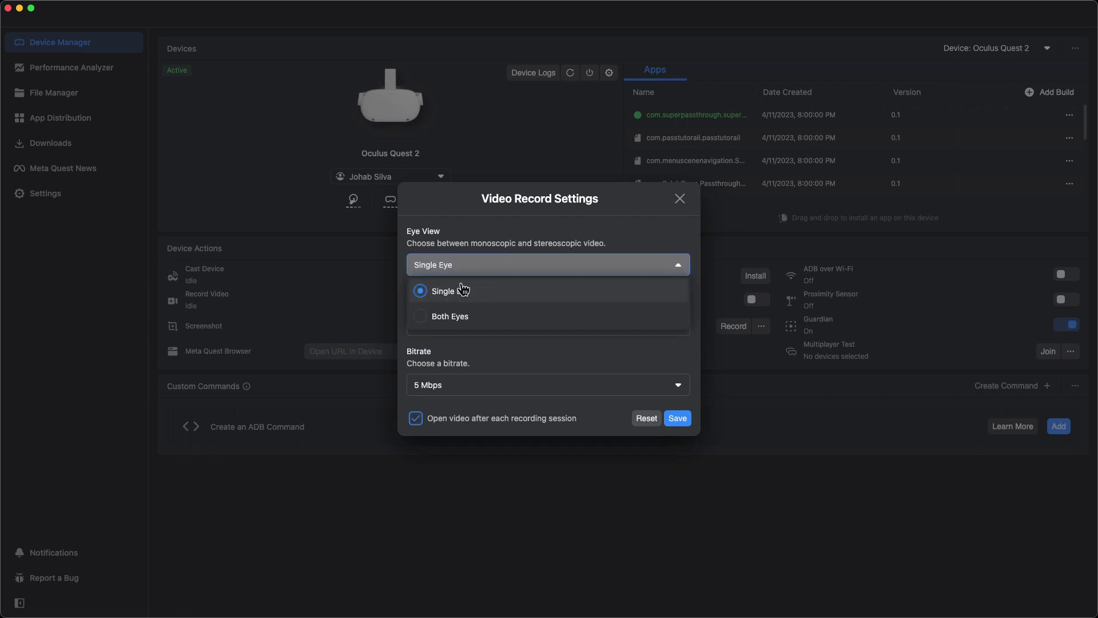
click(426, 316)
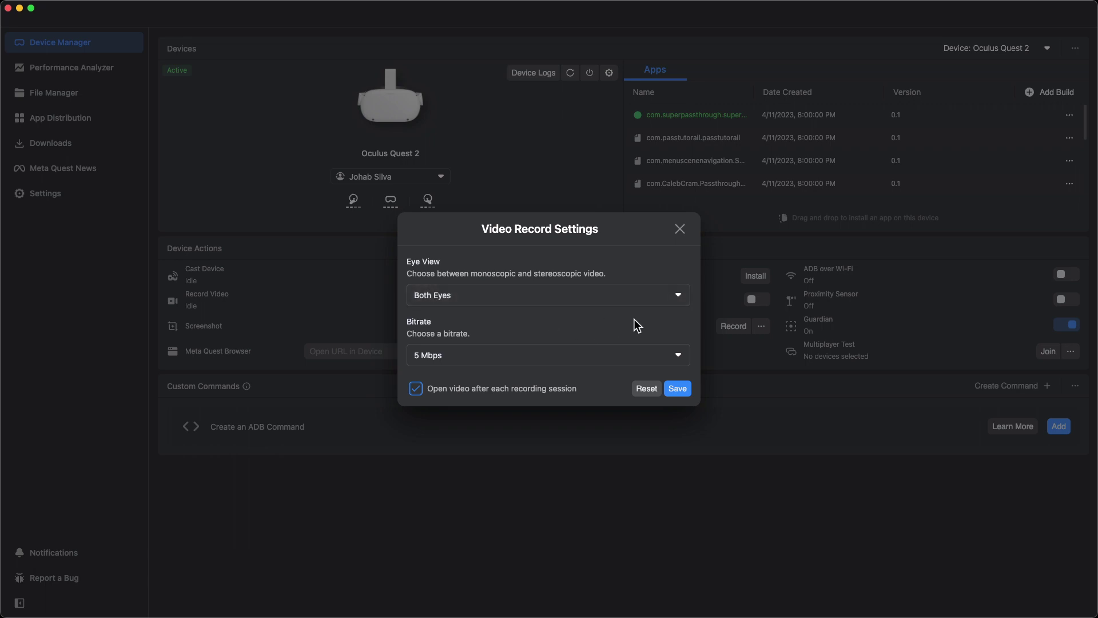
Save the Both Eyes, 5 Mbps video recording settings
click(678, 389)
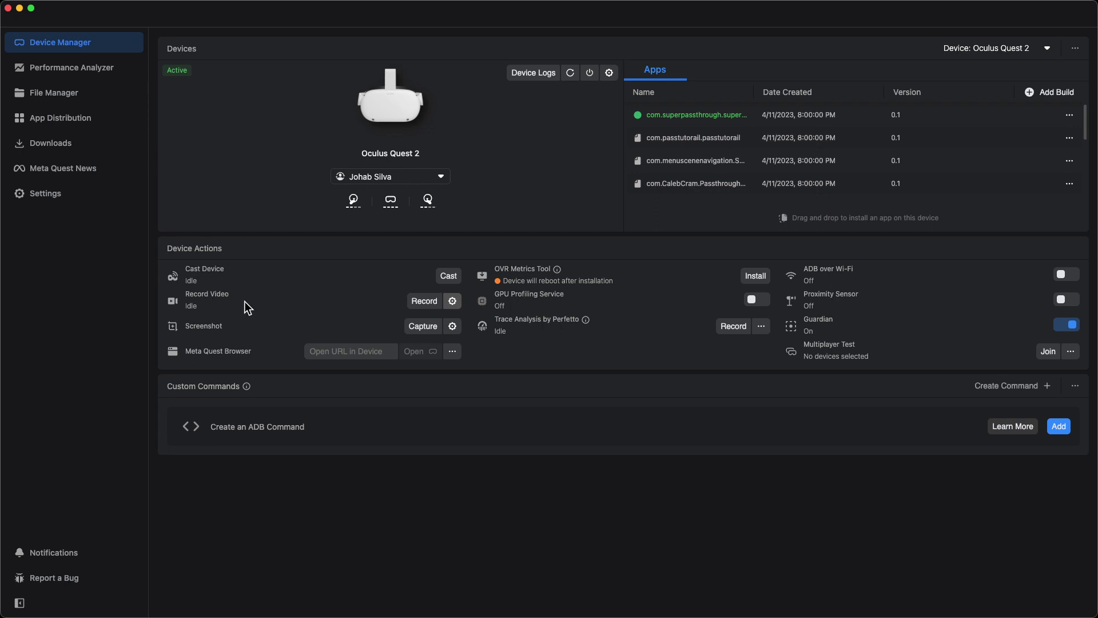
Review the Bitrate choices in Video Record Settings, then dismiss it without changes
click(452, 303)
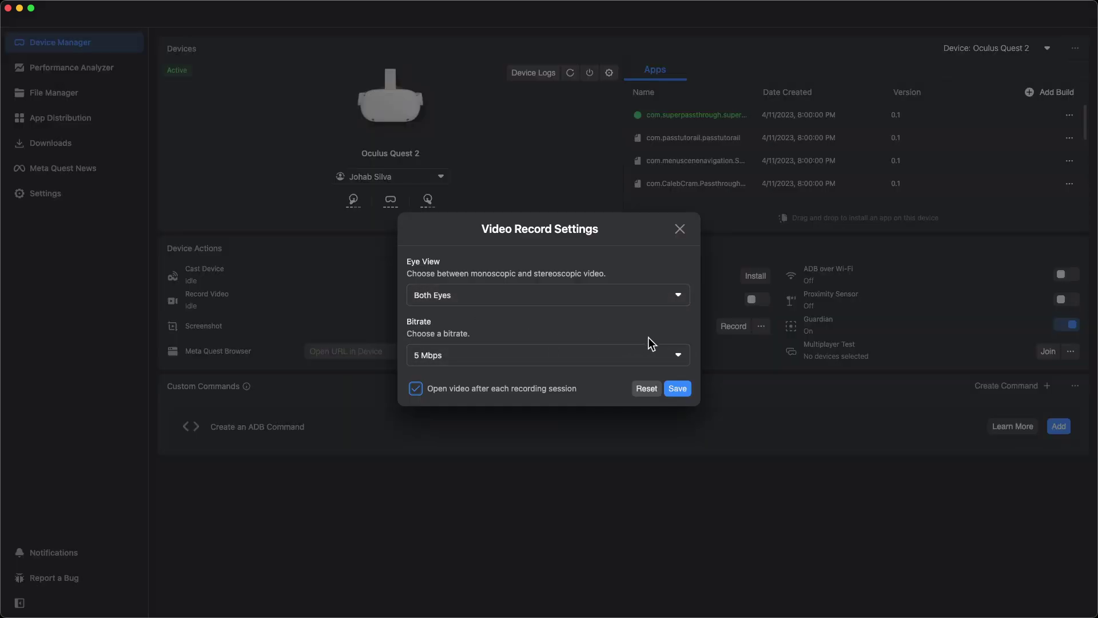
click(677, 355)
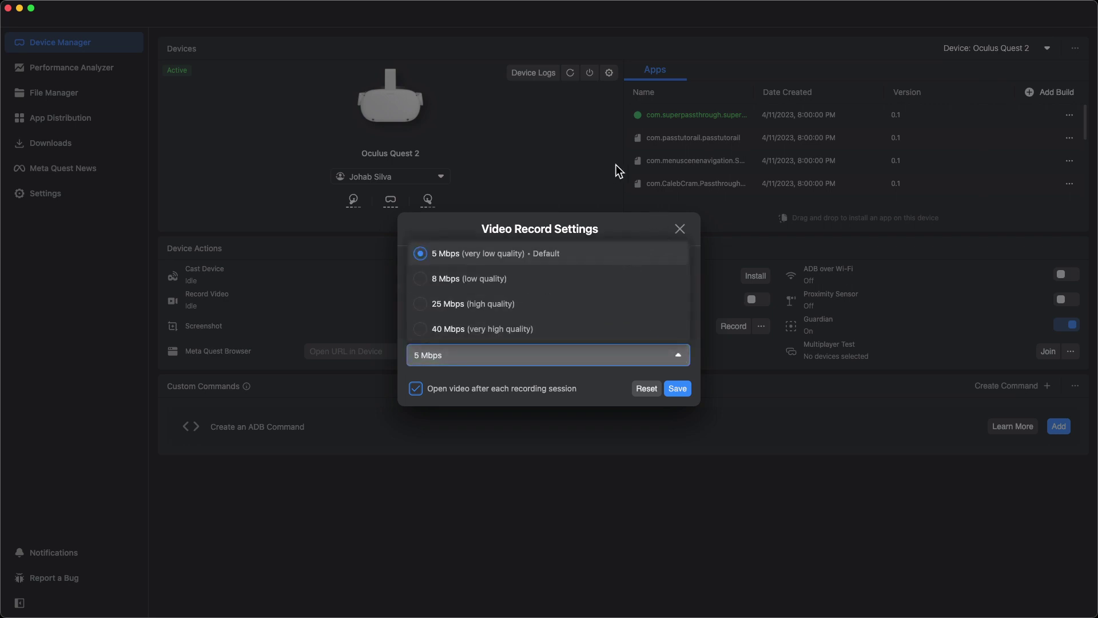
click(681, 231)
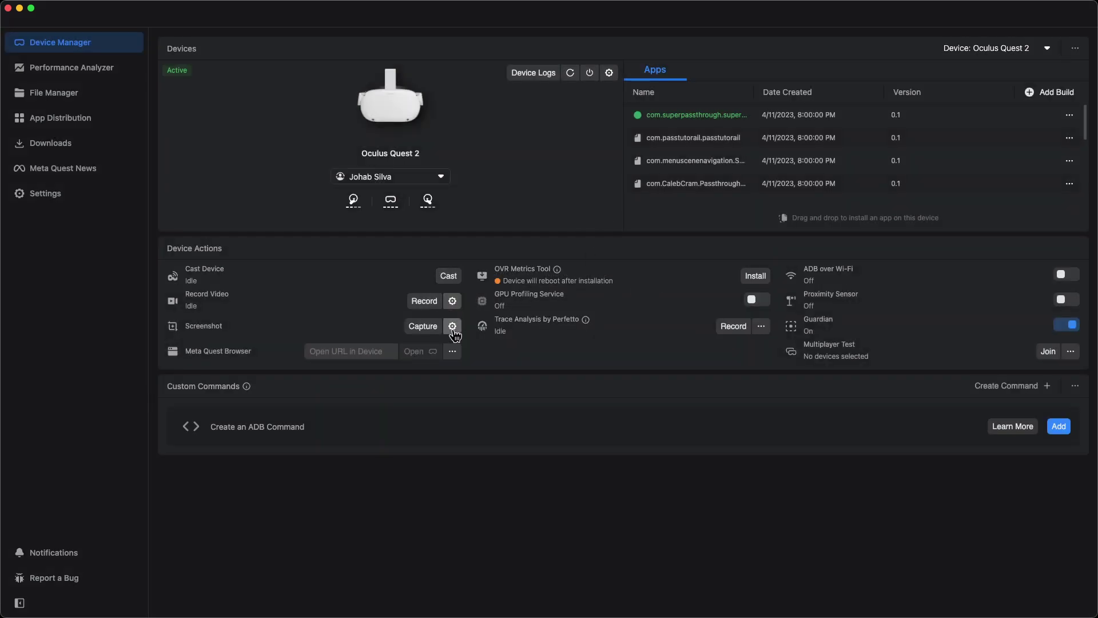
click(453, 301)
click(239, 276)
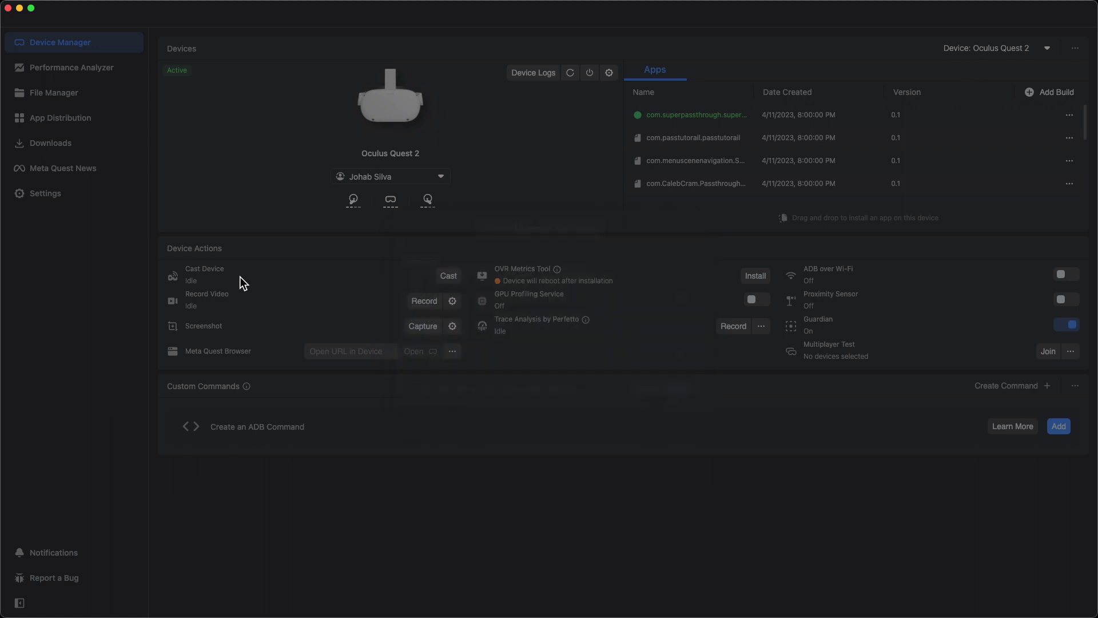
Start casting the Quest 2's view and move the Cast Device window to the top right
click(455, 275)
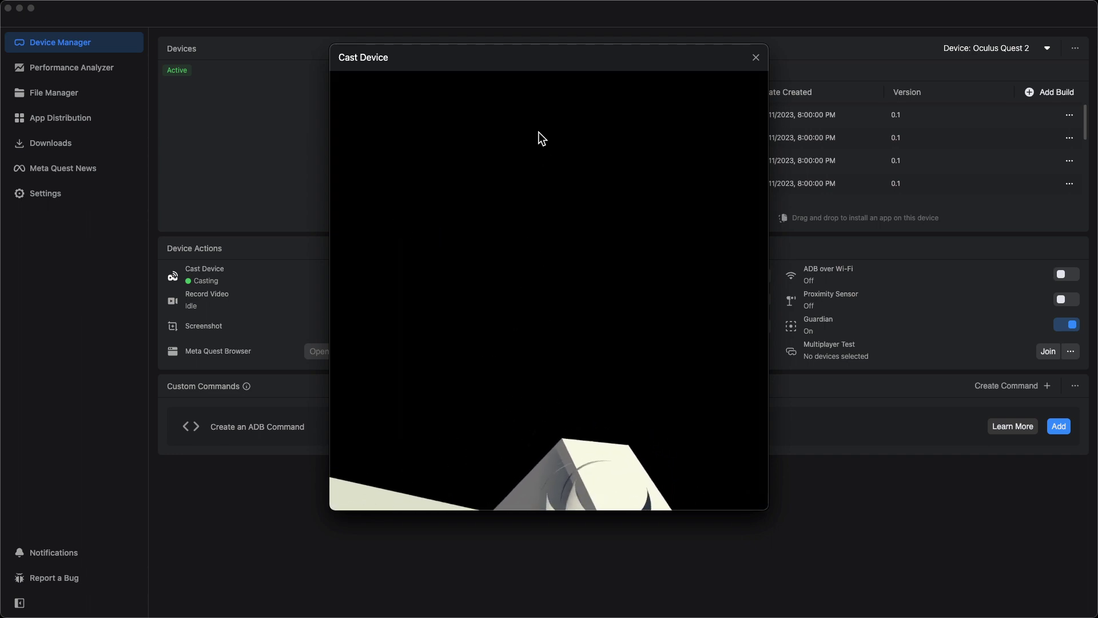
drag(476, 60, 460, 231)
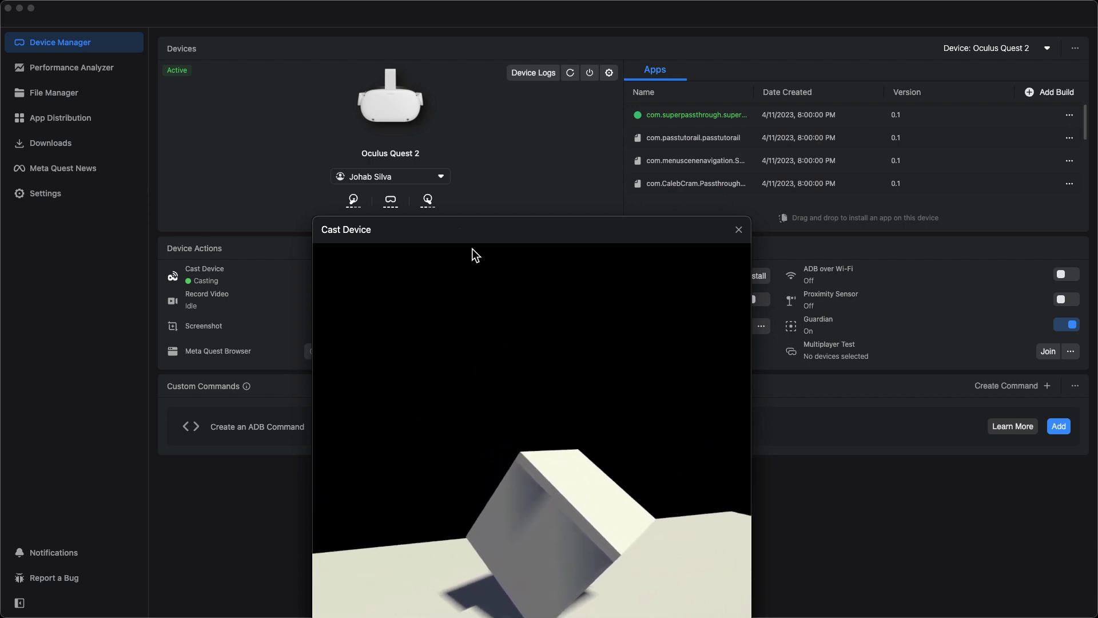
drag(493, 227, 672, 28)
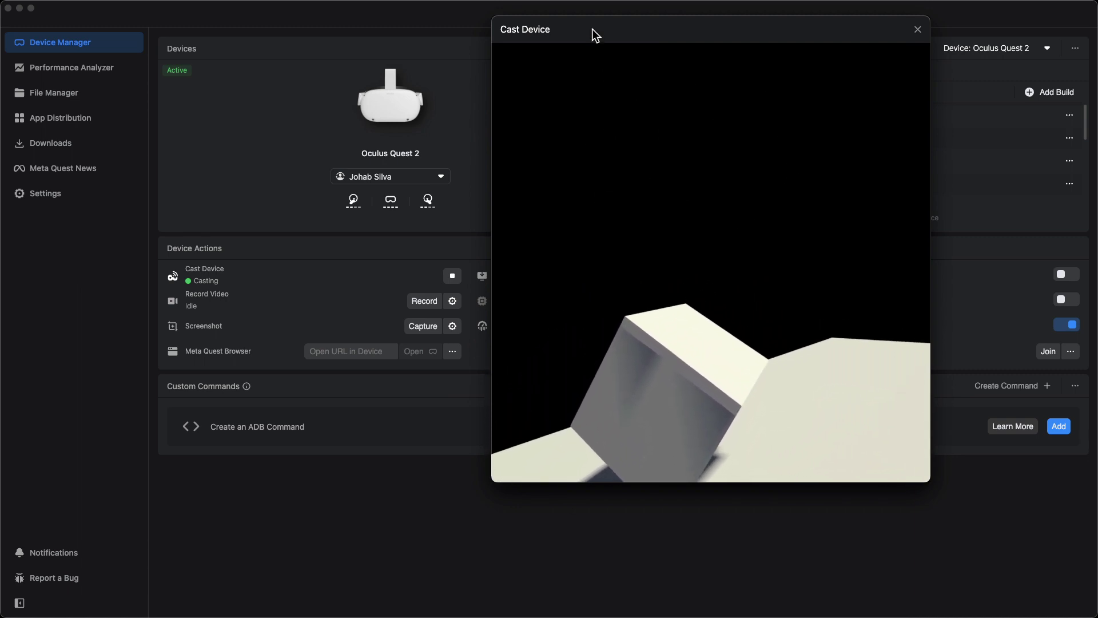
Fine-tune the Cast Device window's position so the Device Actions panel stays visible
drag(590, 28, 547, 16)
drag(546, 18, 594, 33)
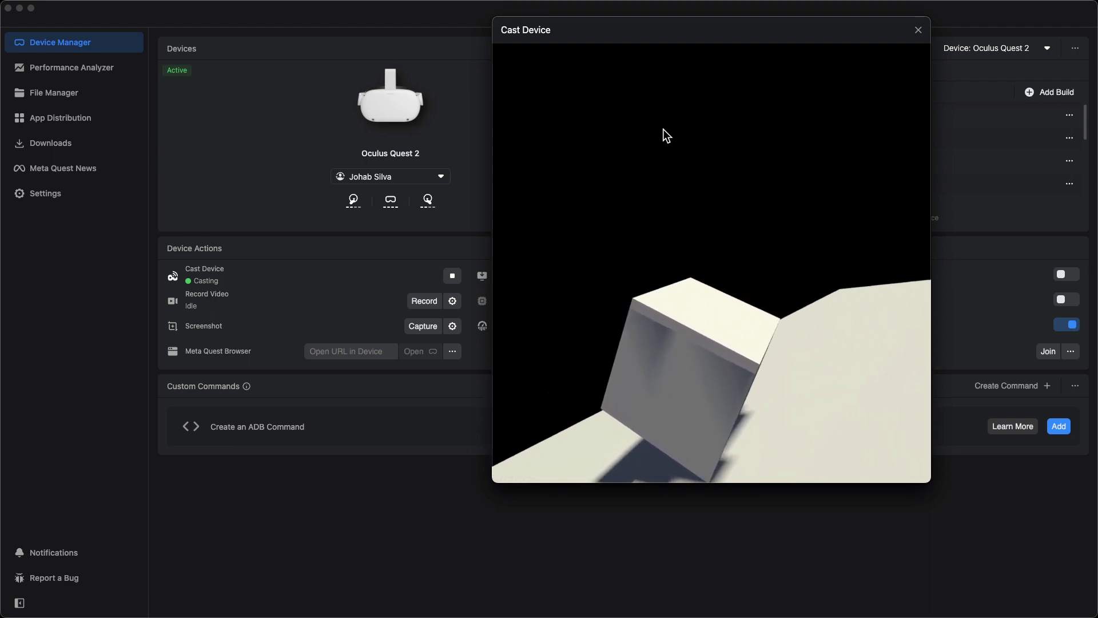
drag(563, 40, 673, 49)
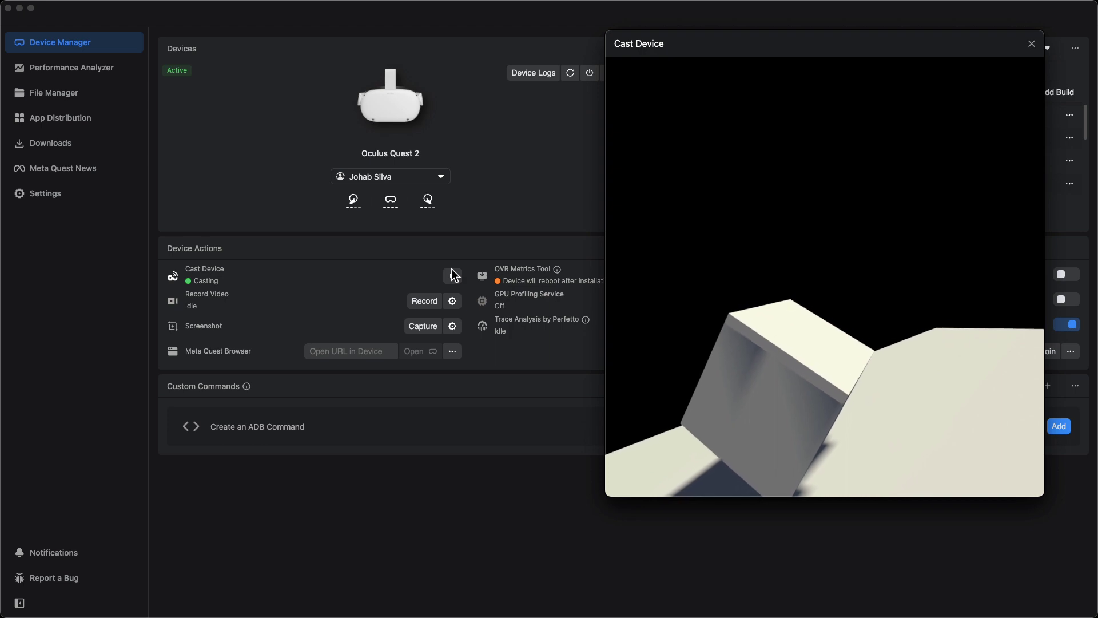
drag(758, 48, 554, 20)
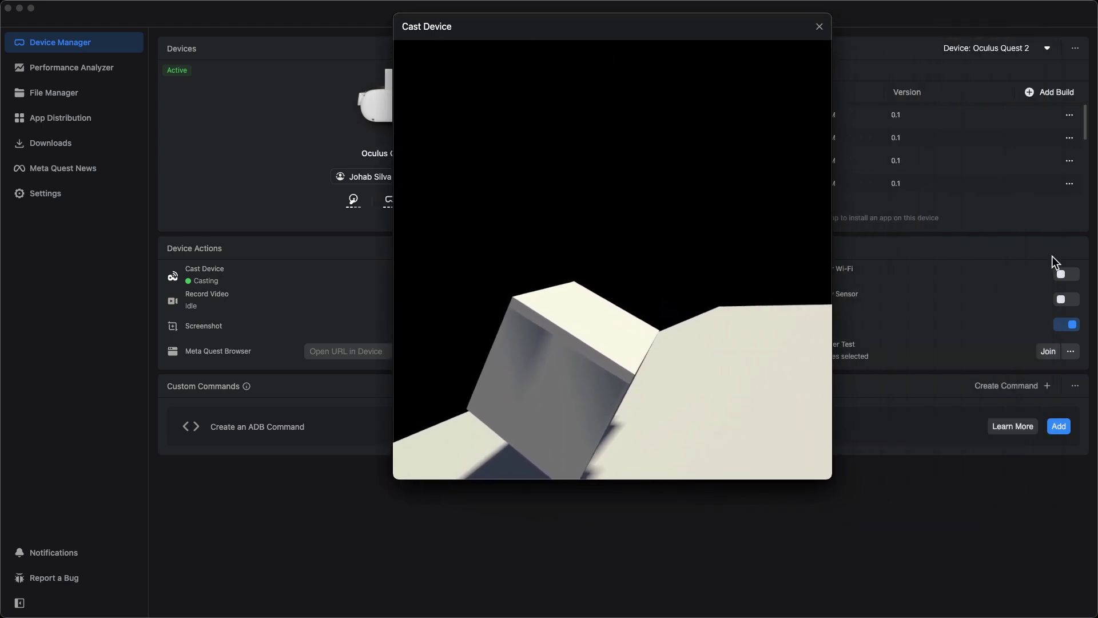
drag(738, 33, 646, 76)
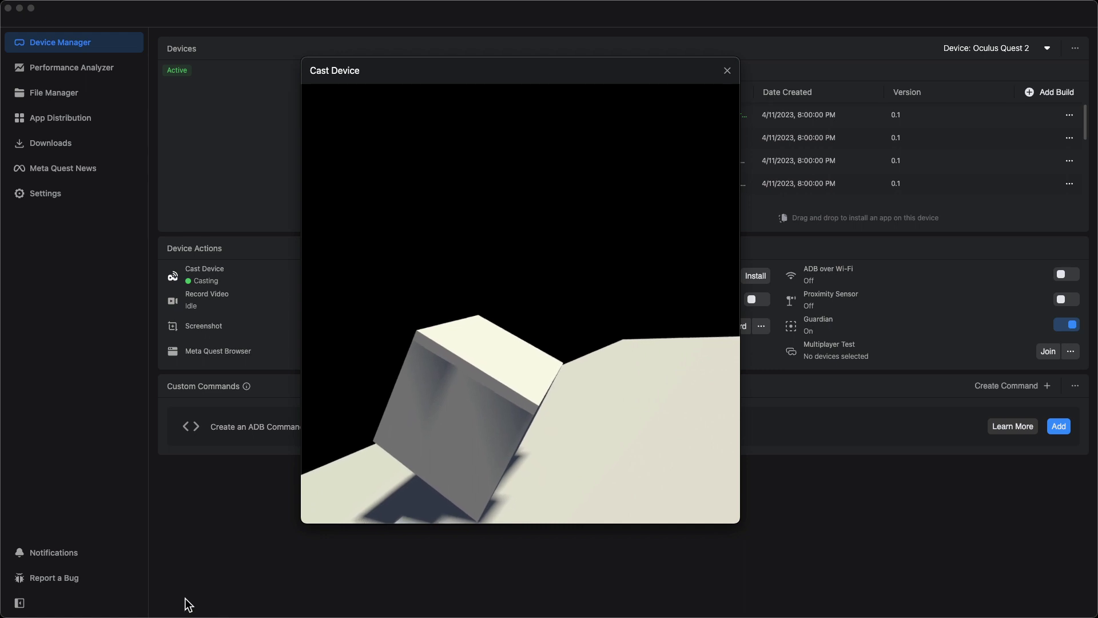
drag(367, 68, 623, 21)
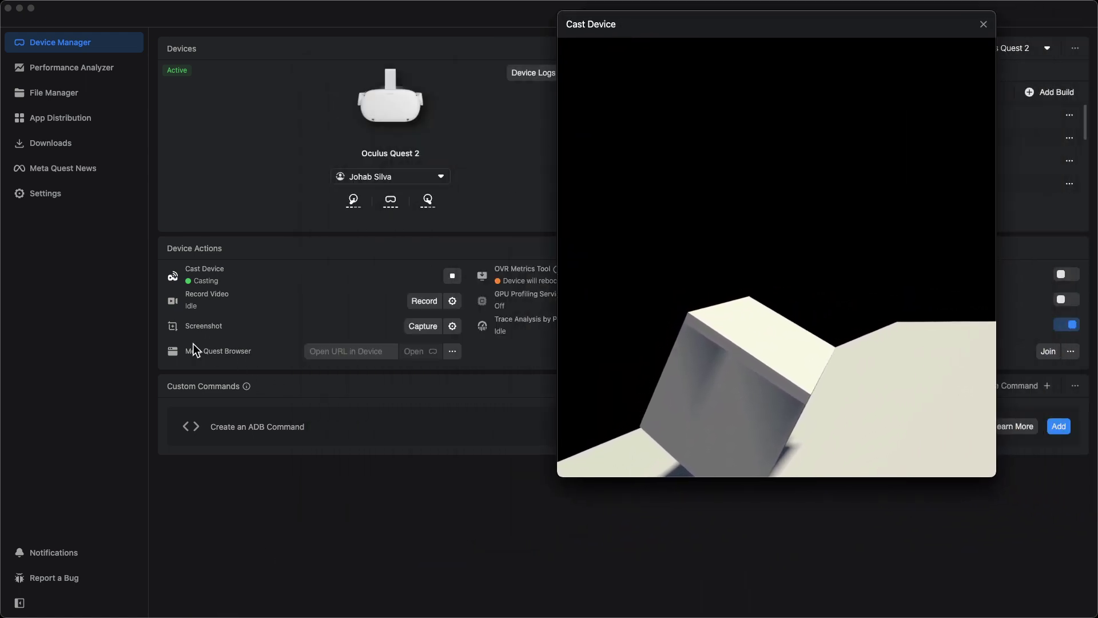
Start Record Video from the headset and reposition the Cast Device window while recording
click(422, 300)
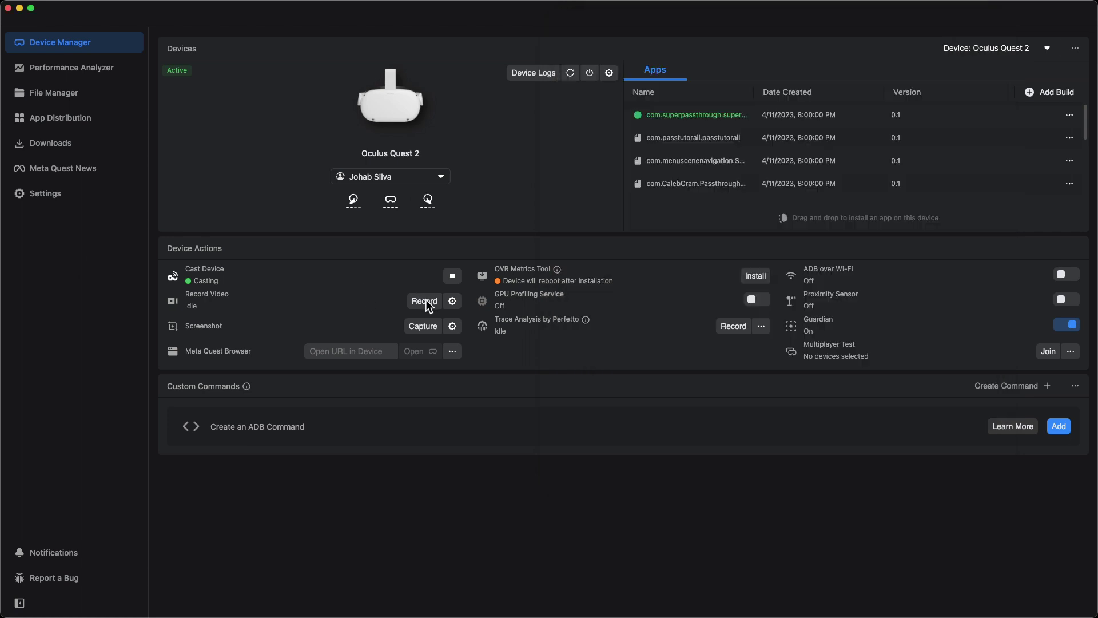
click(422, 300)
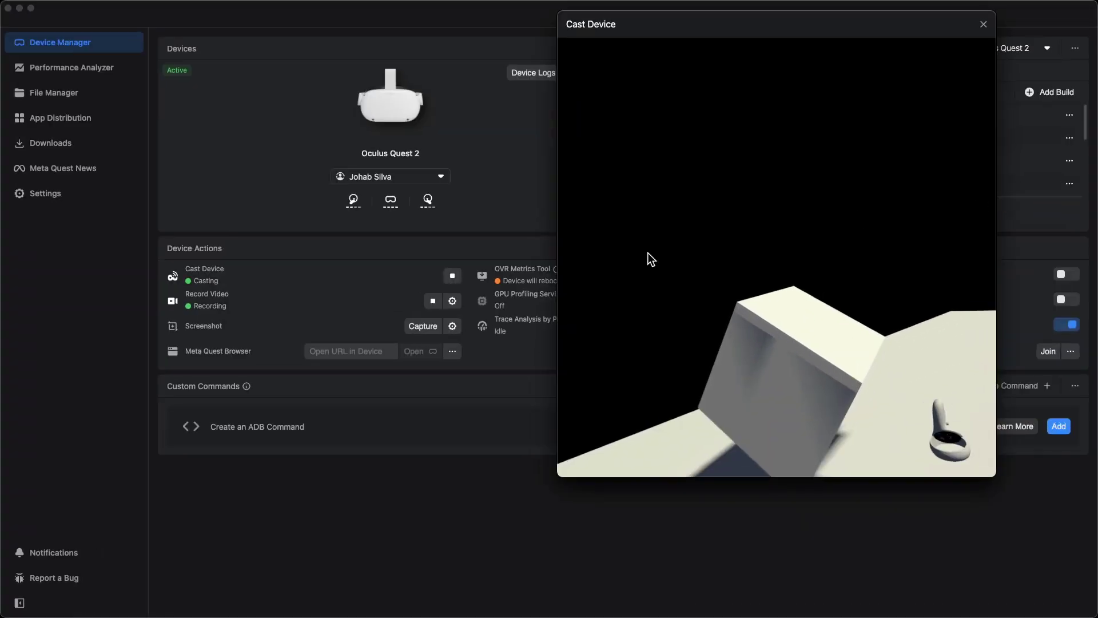
drag(686, 22, 521, 37)
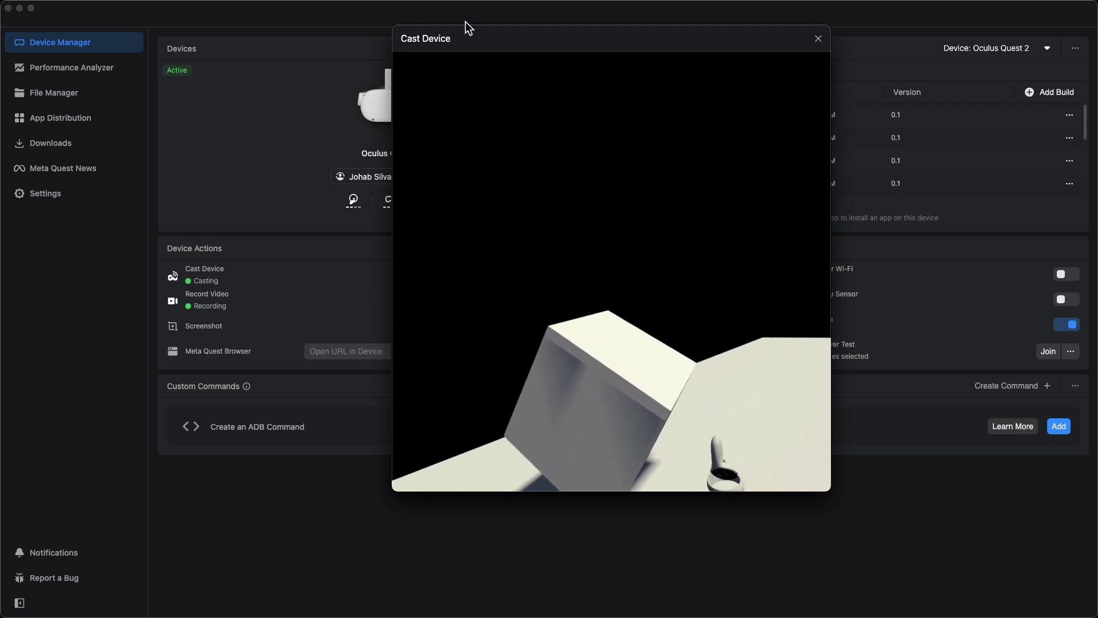
drag(461, 39, 619, 66)
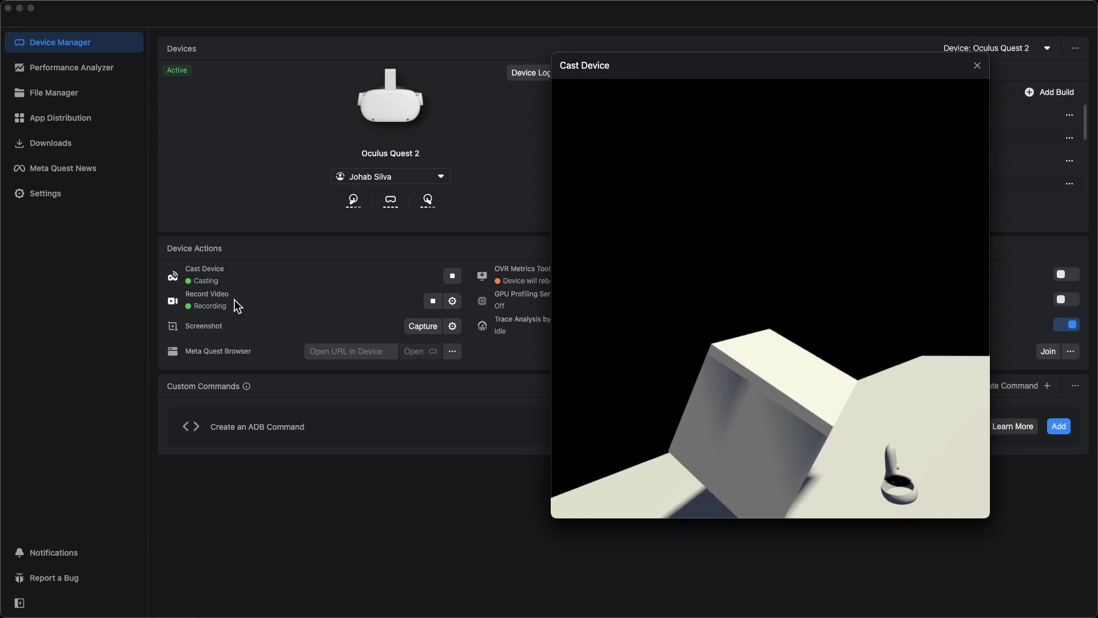
click(434, 302)
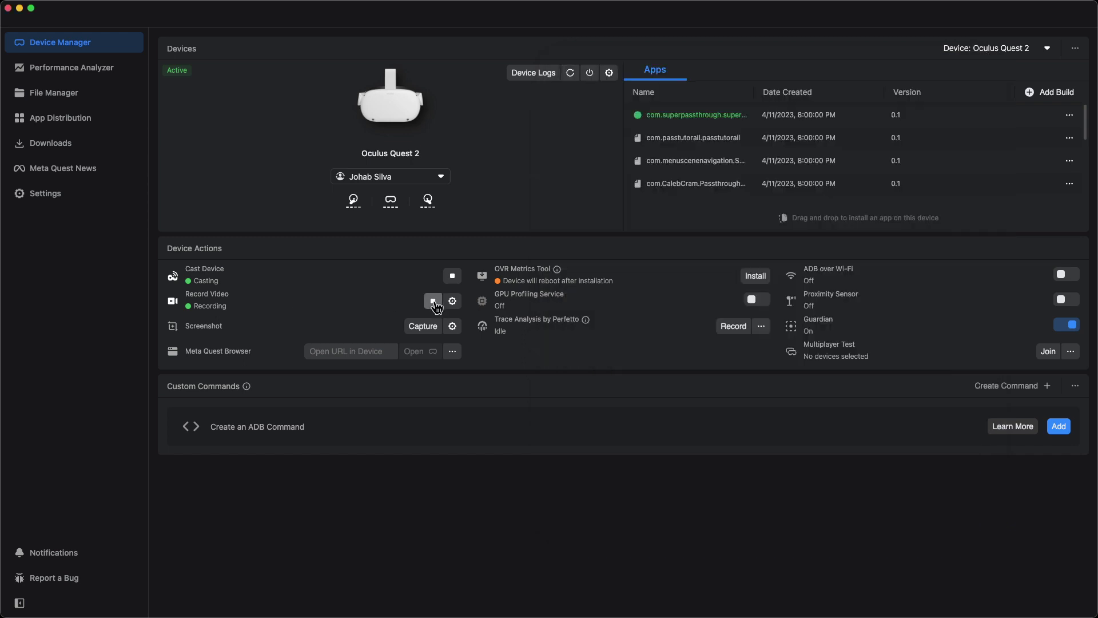
Stop the headset video recording so the side-by-side stereoscopic file opens
click(434, 301)
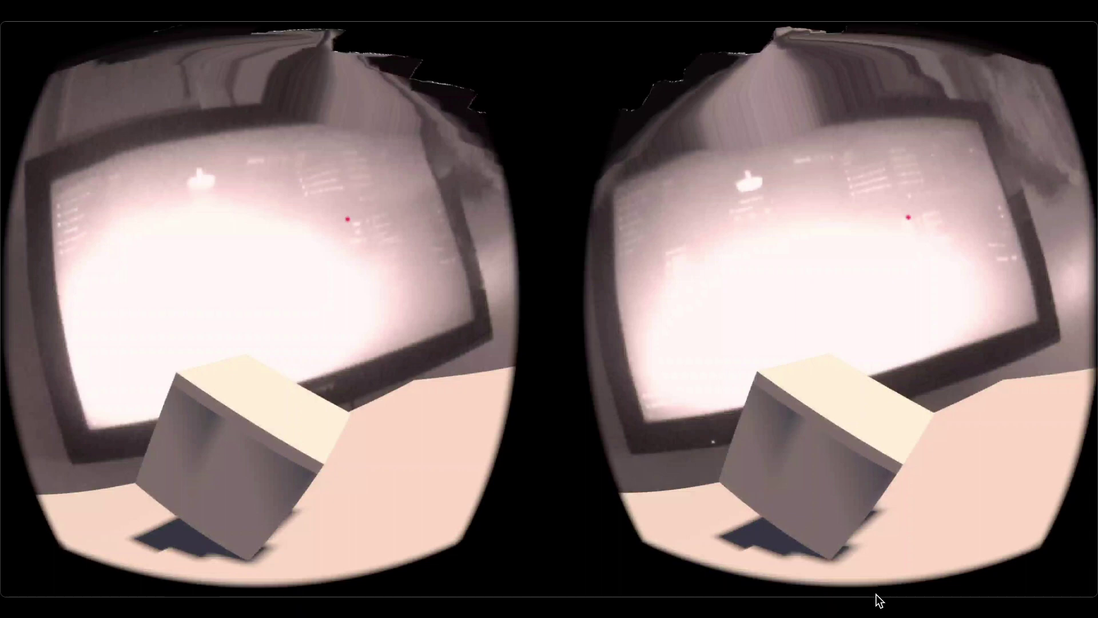
Play the 38-second recording 2023-04-13T04-37-02.404Z.mp4 to the end, then replay it from the start
mouse_move(404, 548)
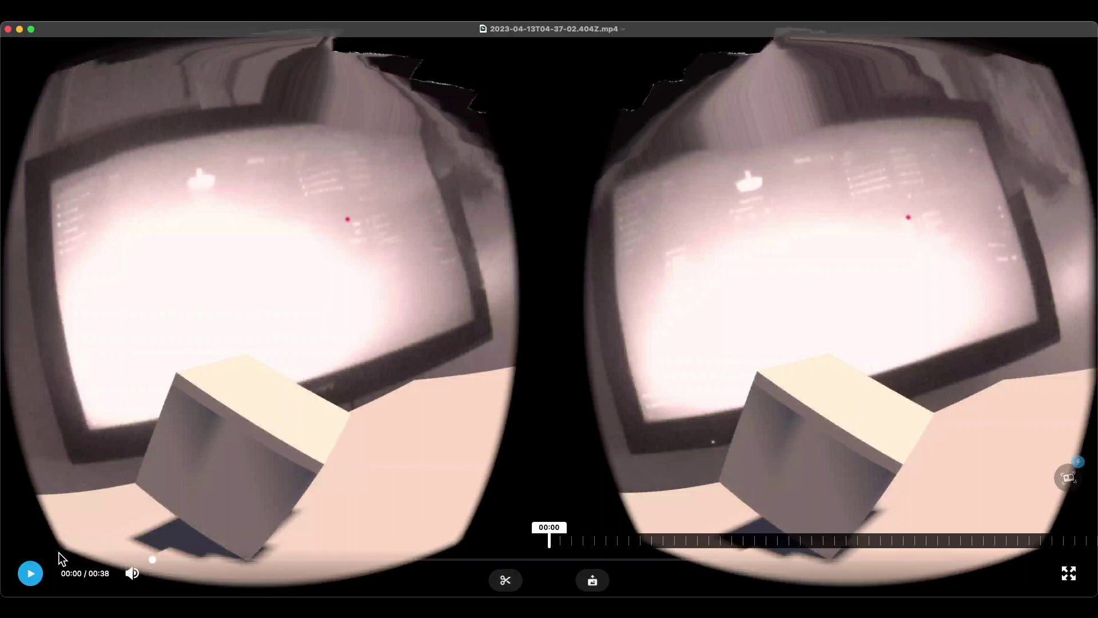
click(30, 573)
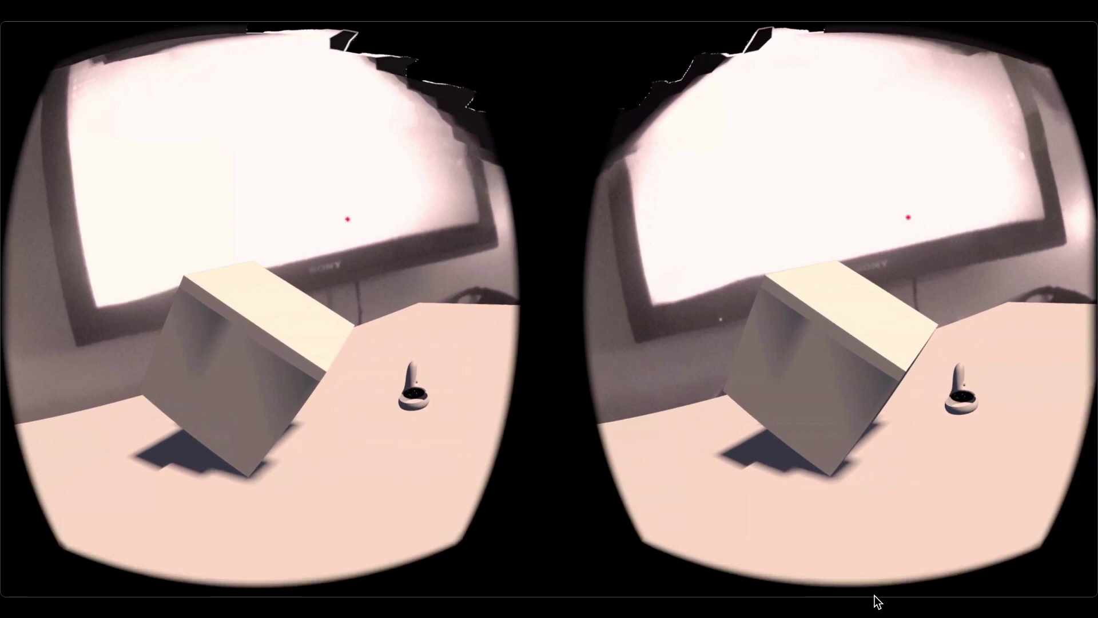
mouse_move(766, 553)
click(38, 576)
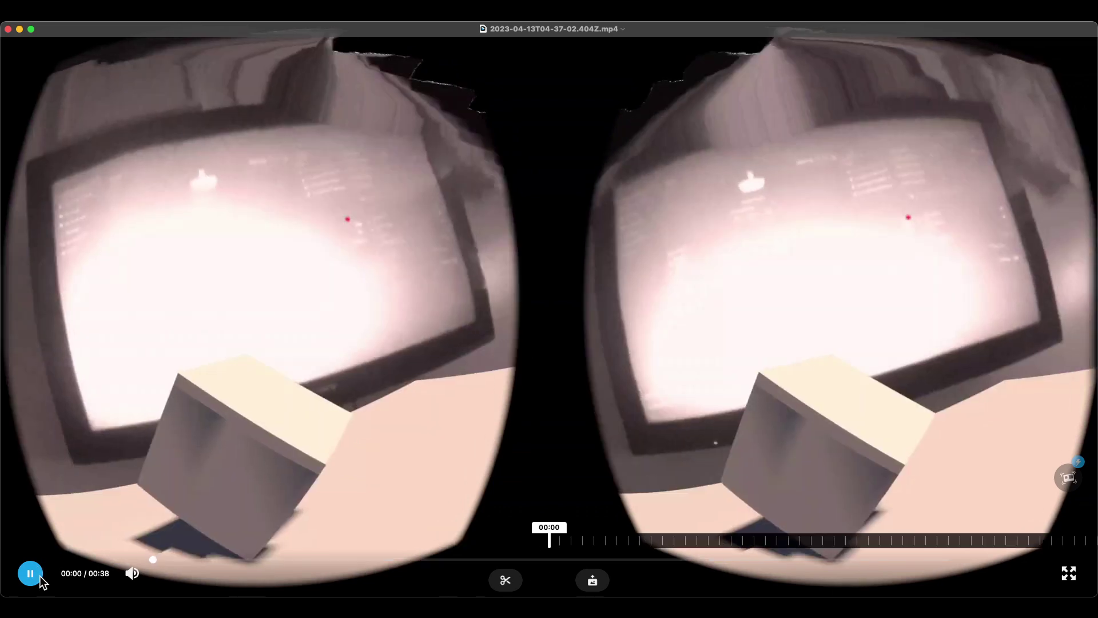